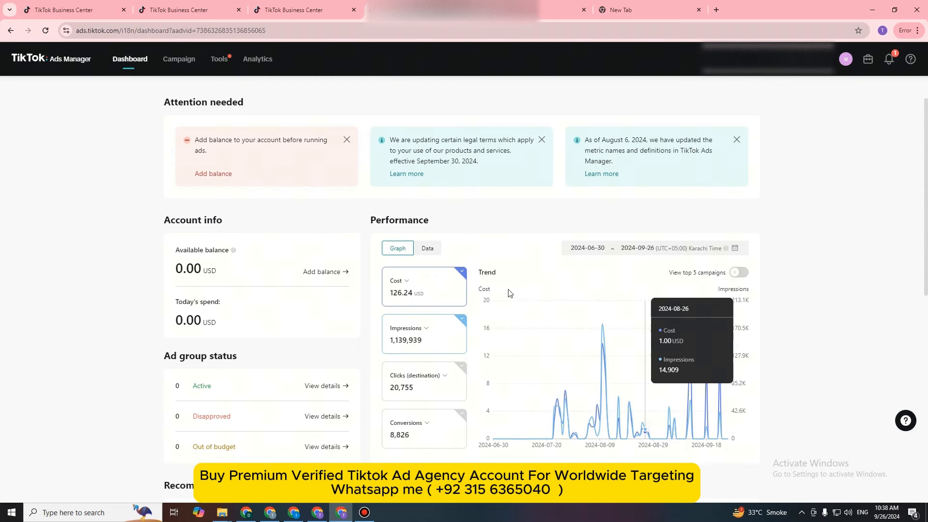
Step: Create a new ad campaign with the Traffic objective and continue to its ad group settings
scroll(508, 292, down, 2)
scroll(504, 301, up, 2)
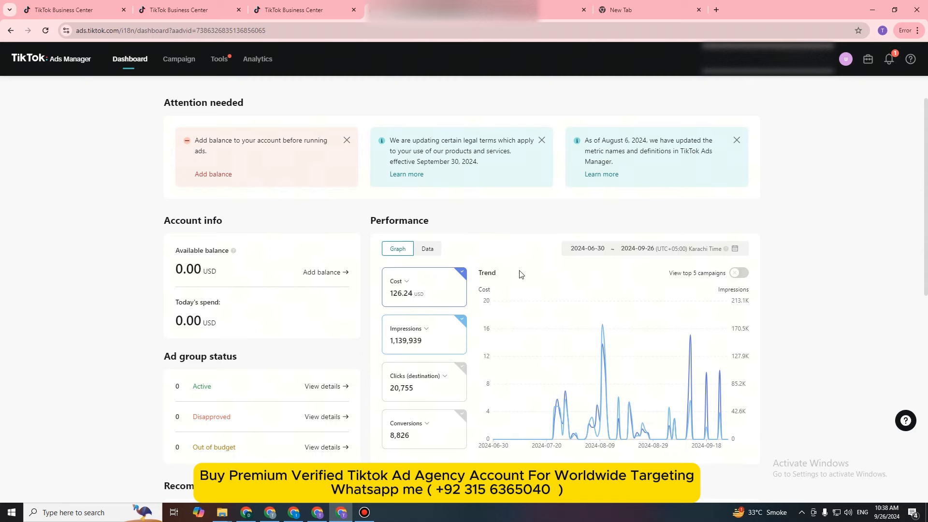
scroll(520, 273, up, 1)
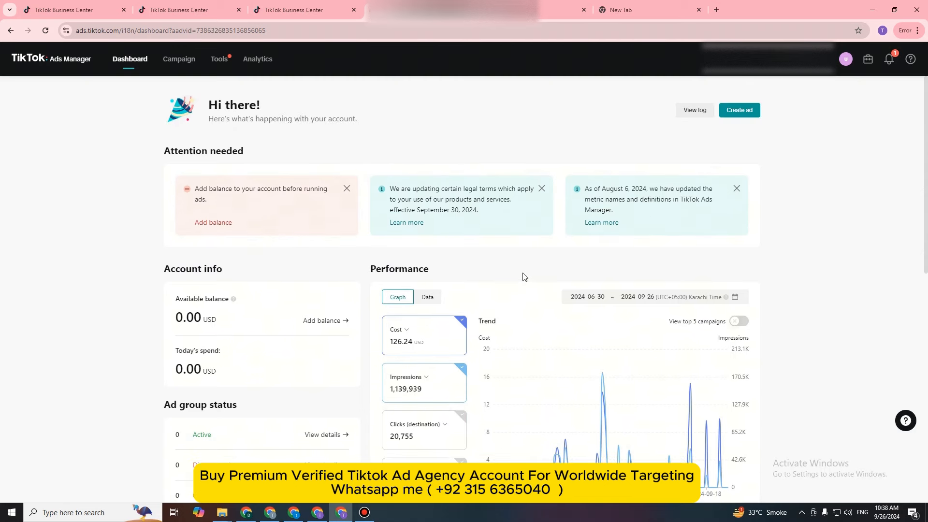
click(743, 114)
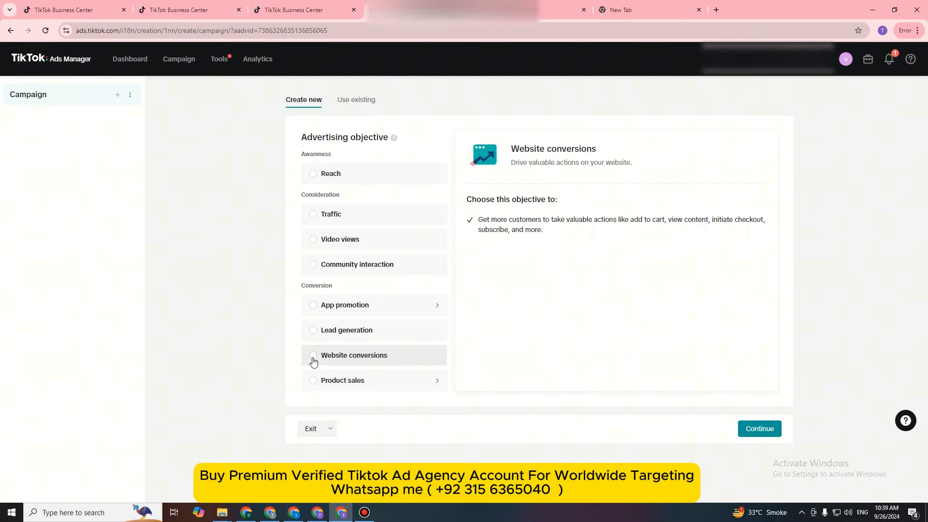
click(314, 218)
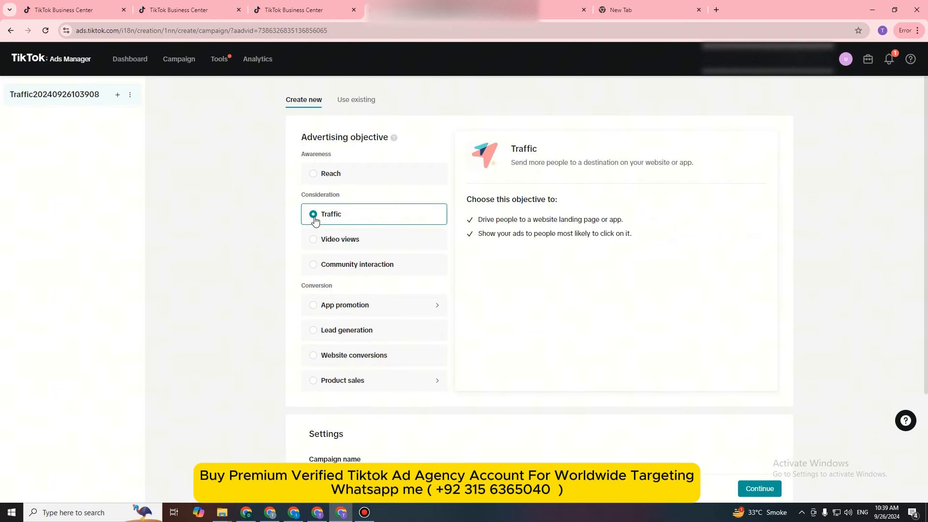
scroll(404, 353, down, 3)
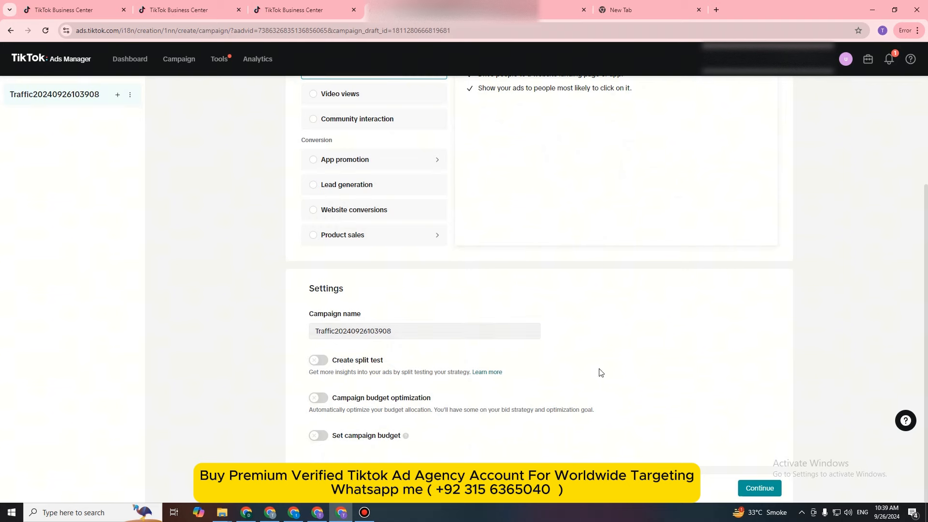
click(759, 488)
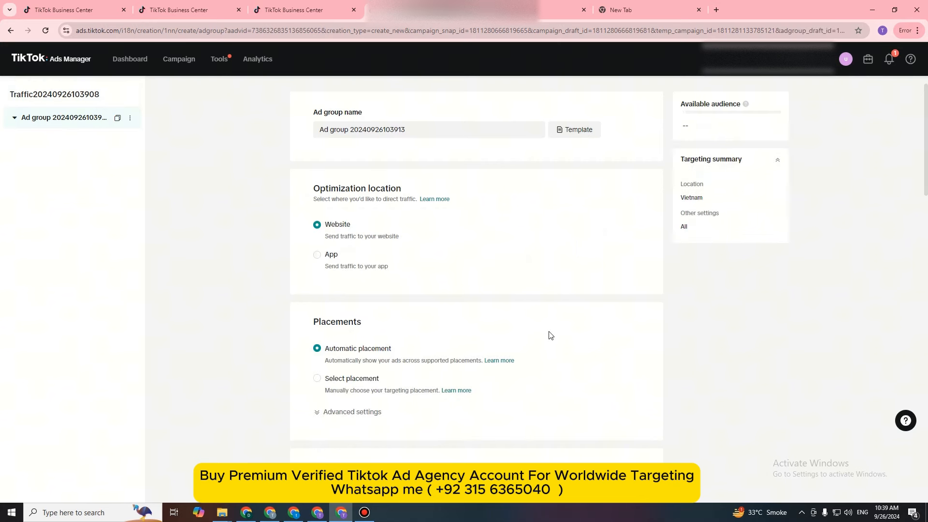
Step: Replace Vietnam with Lahore, Punjab, Pakistan as the ad group's target location
scroll(551, 345, down, 3)
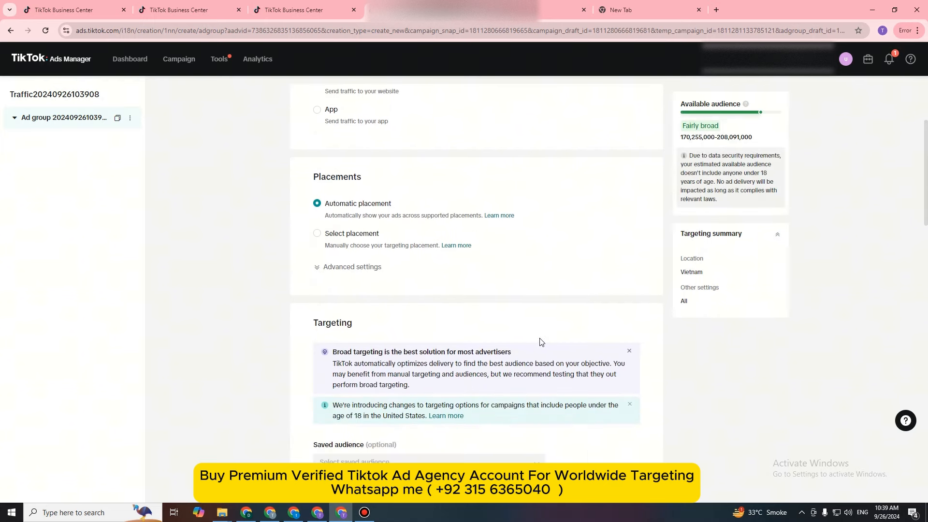
scroll(500, 335, up, 3)
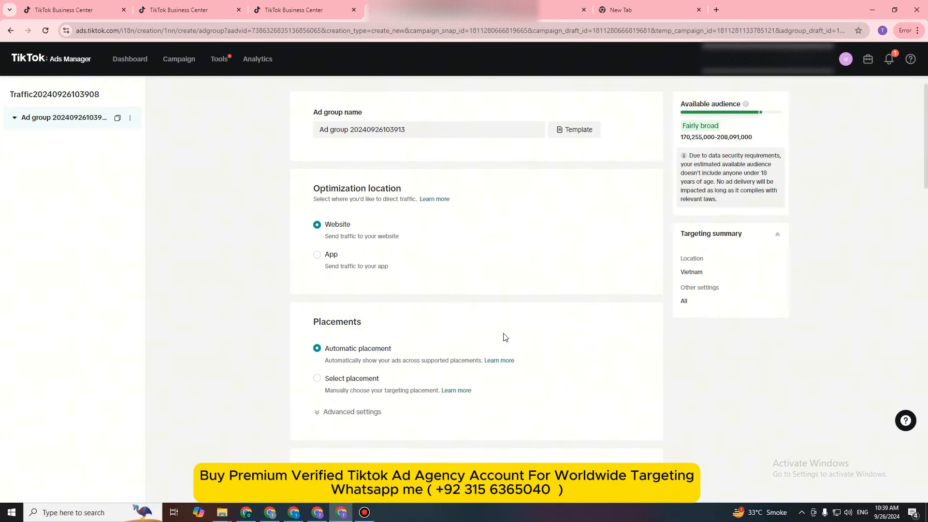
scroll(503, 337, down, 4)
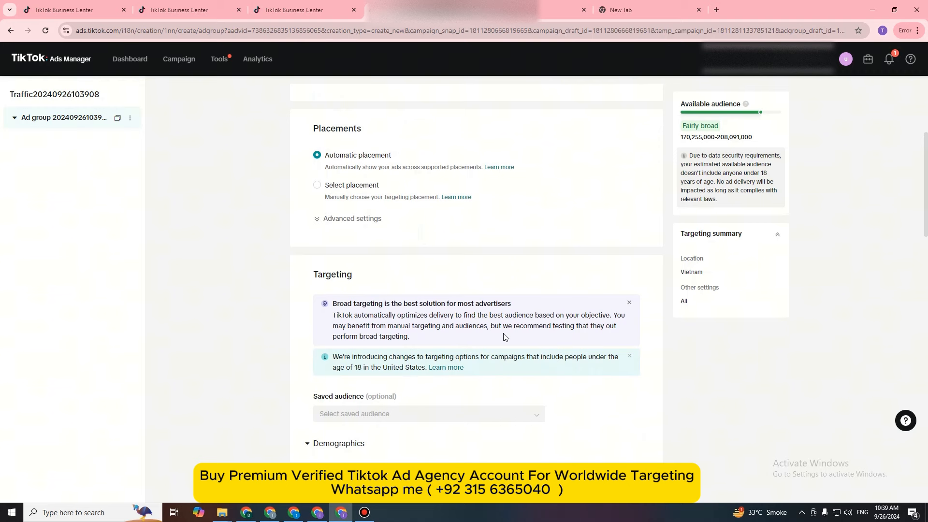
scroll(504, 337, down, 5)
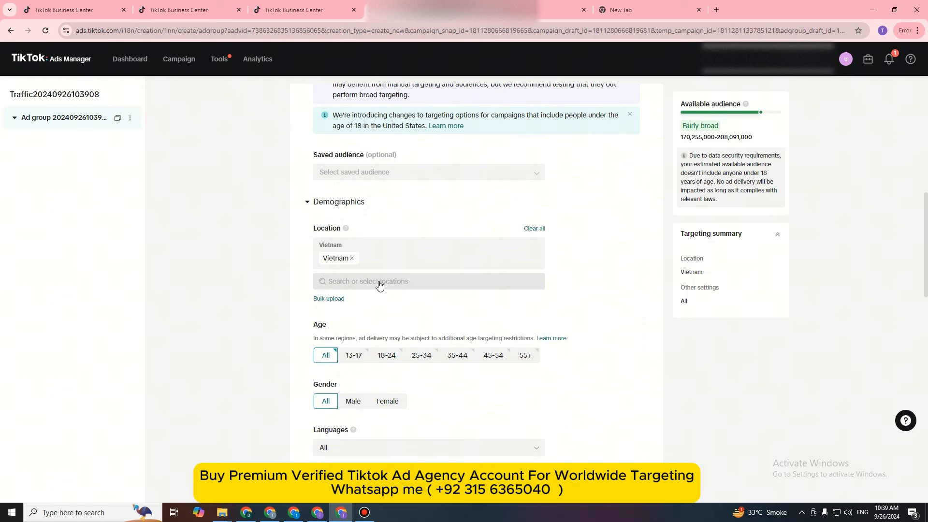
click(351, 259)
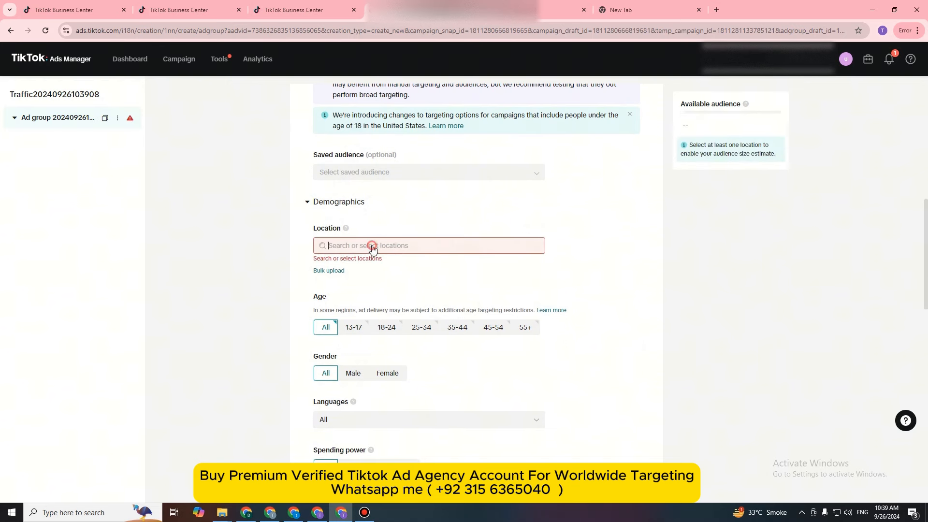
click(372, 248)
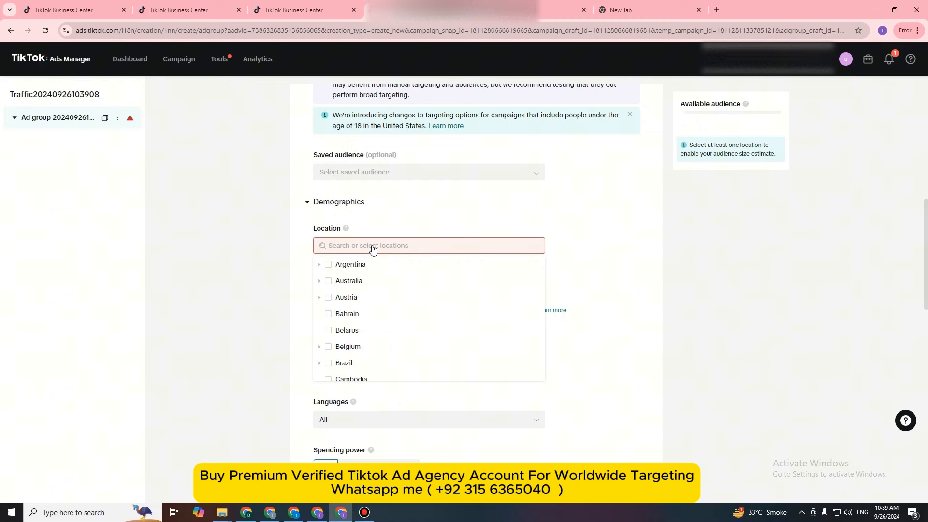
text(LAHORE)
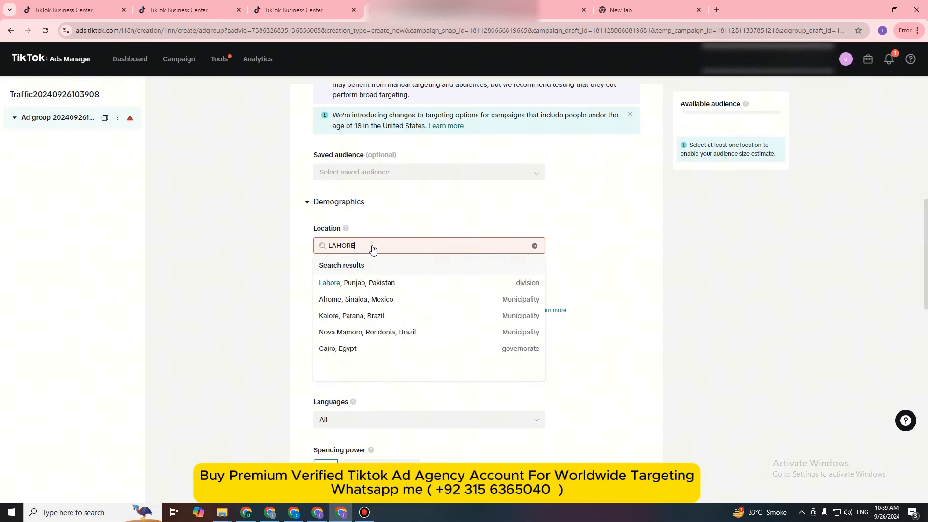
click(330, 283)
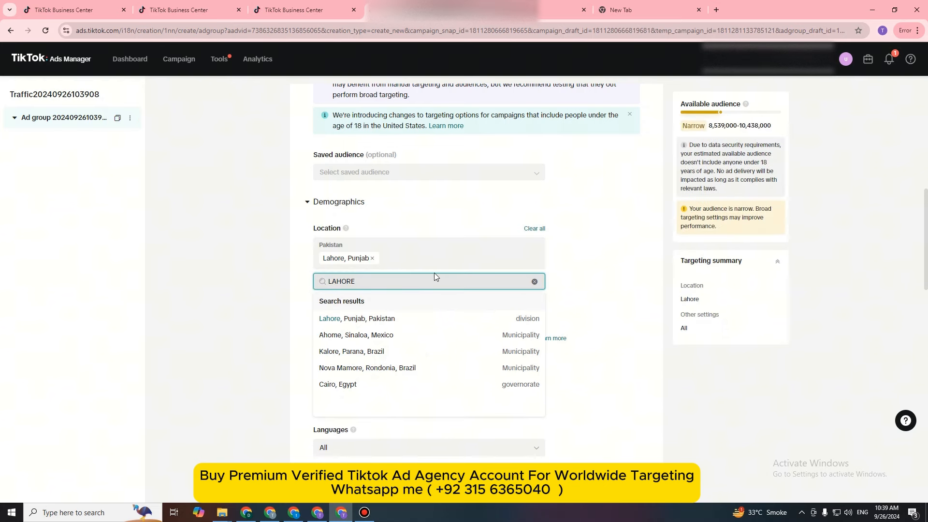
Step: Add Islamabad and Multan, Punjab, in Pakistan to the ad group's target locations
key(ctrl+a)
text(islamabad)
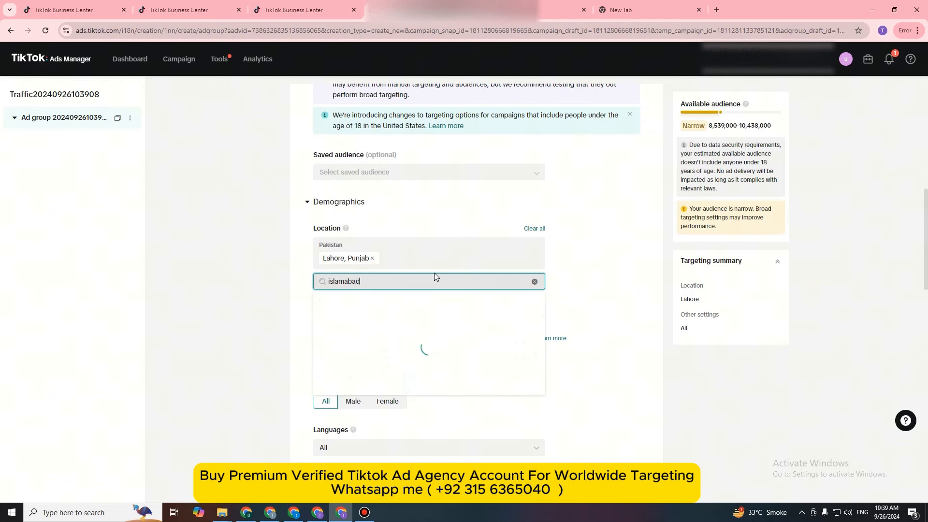
click(387, 323)
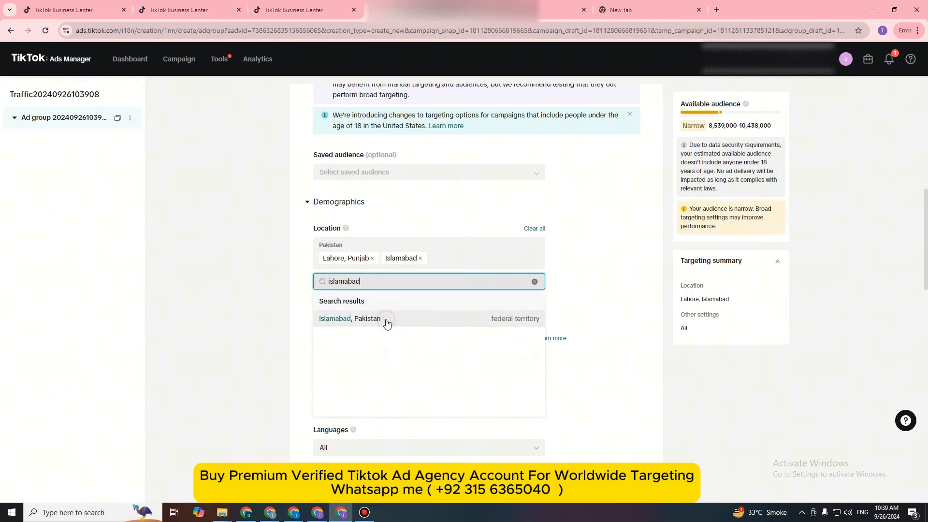
key(ctrl+a)
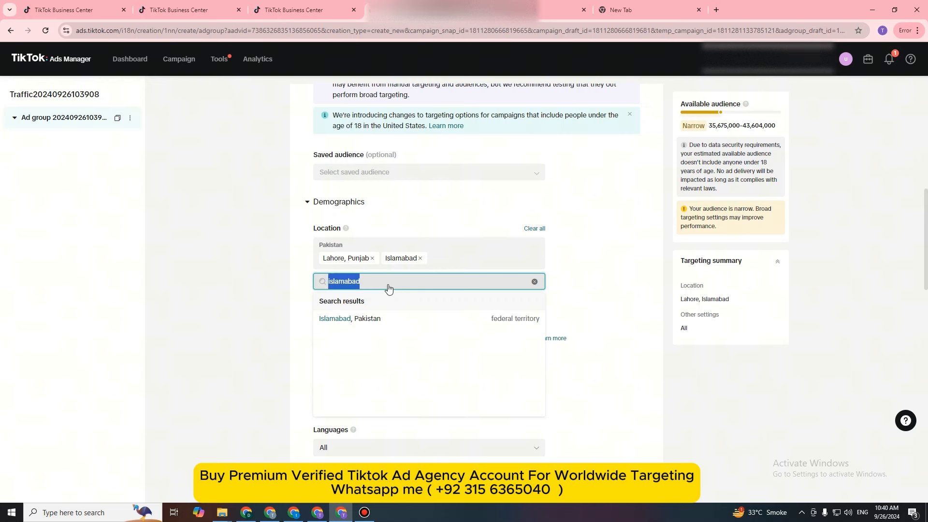
text(multan)
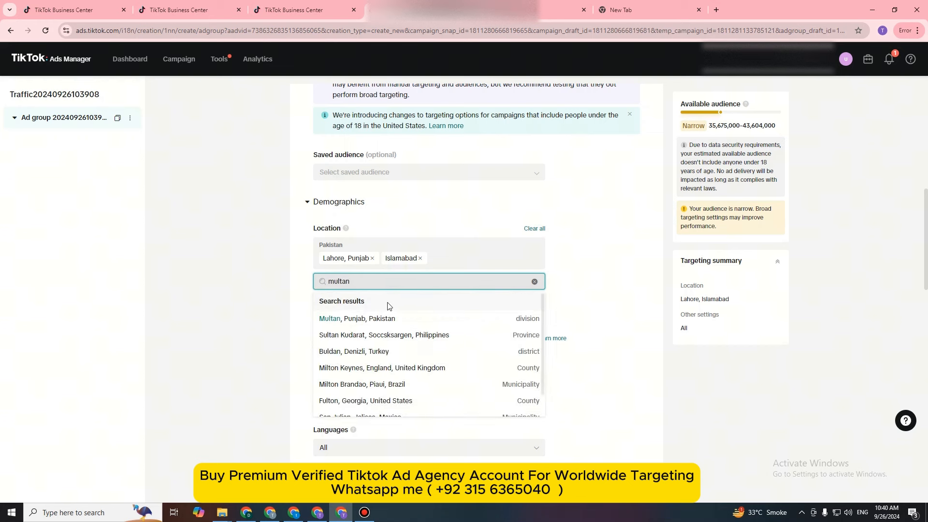
click(387, 319)
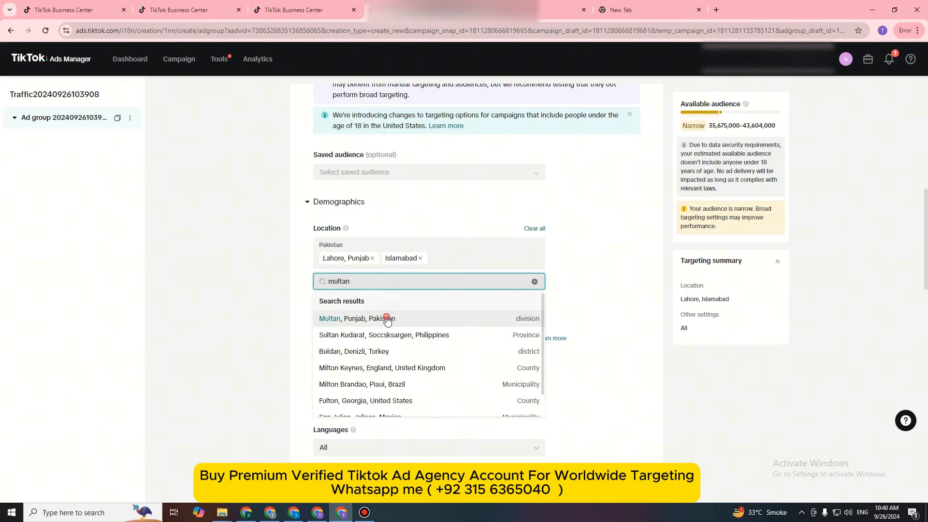
Step: Add Karachi, Sindh, and Faisalabad, Punjab, to the ad group's target locations
double_click(377, 289)
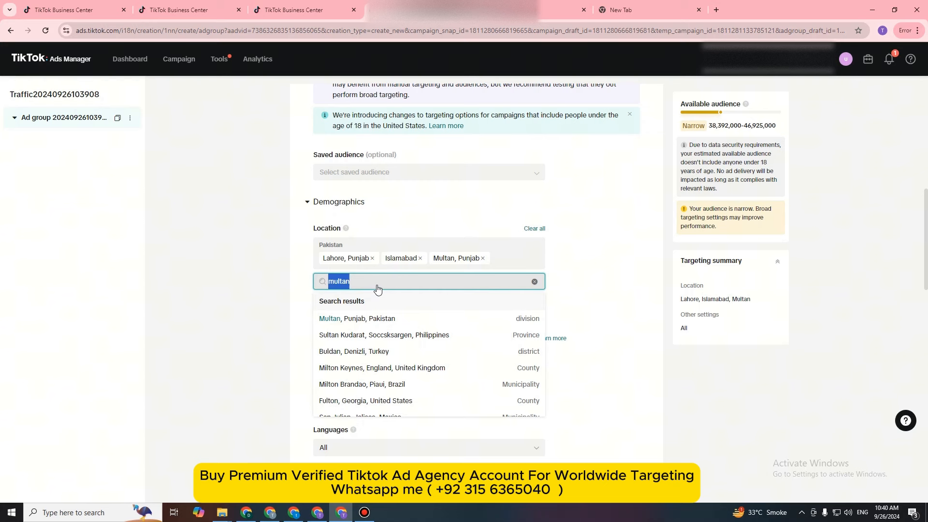
text(karachi)
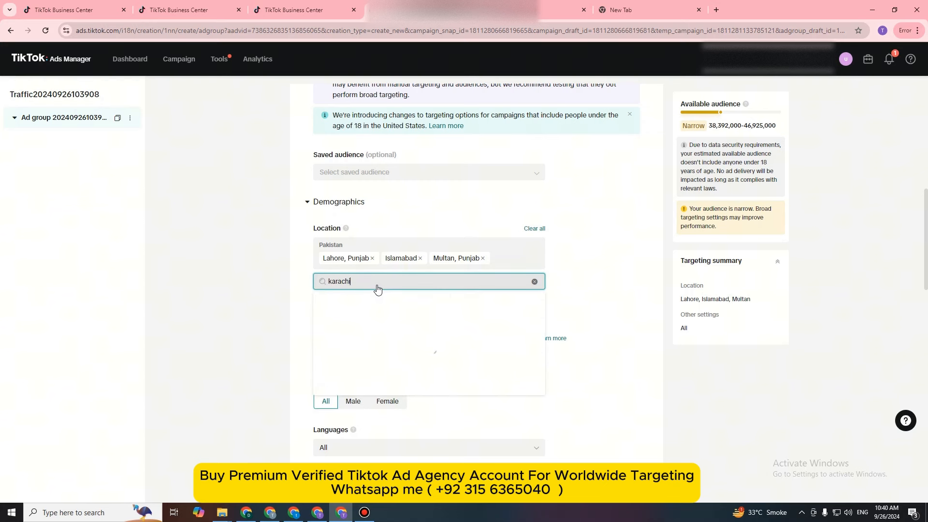
click(380, 319)
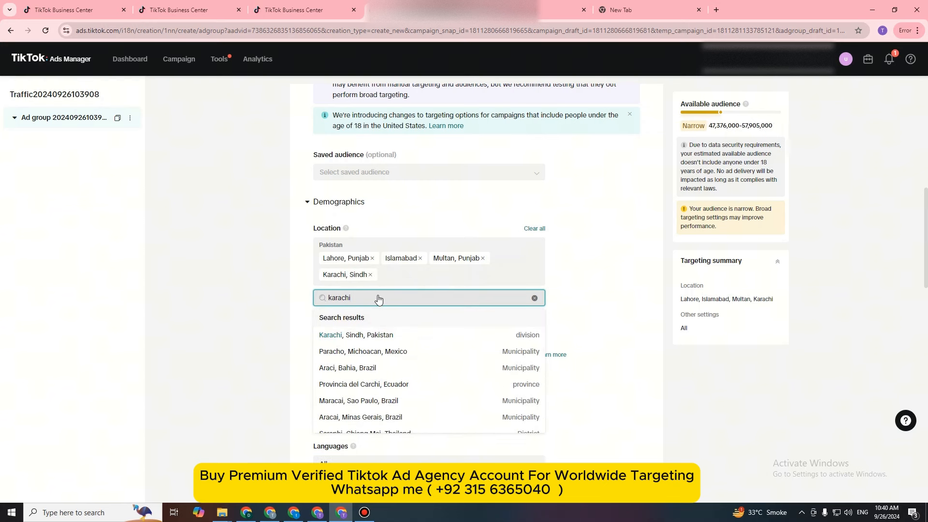
double_click(378, 299)
text(faisalabad)
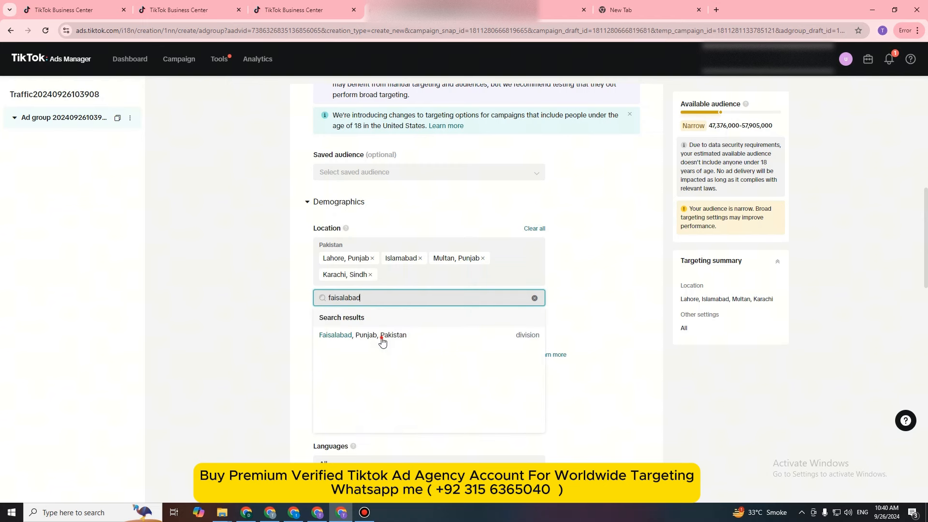
click(382, 341)
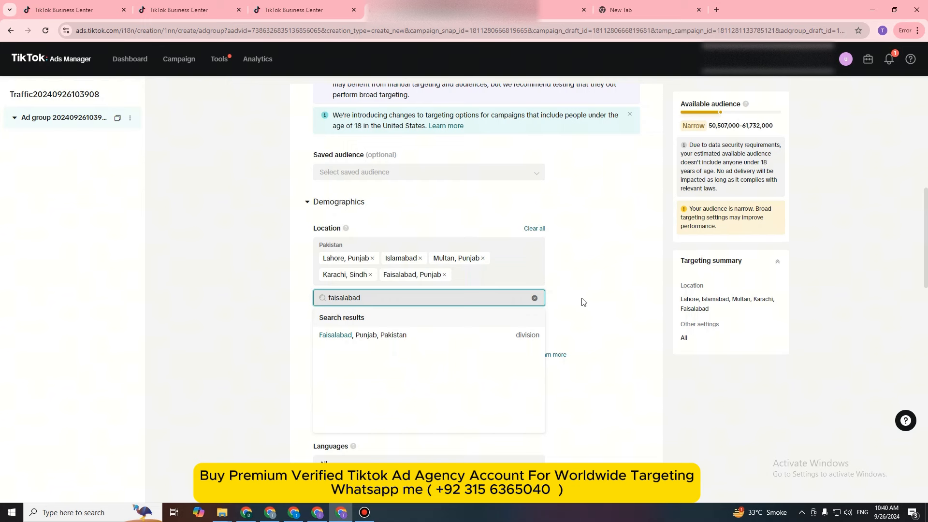
Step: Add Rawalpindi, Punjab, Pakistan to the target locations and close the location search
double_click(342, 305)
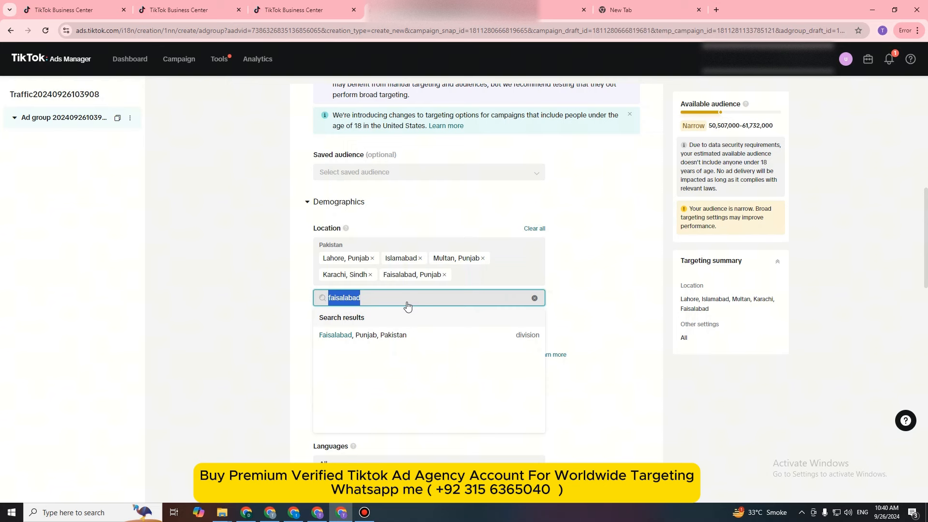
text(rawalpindi)
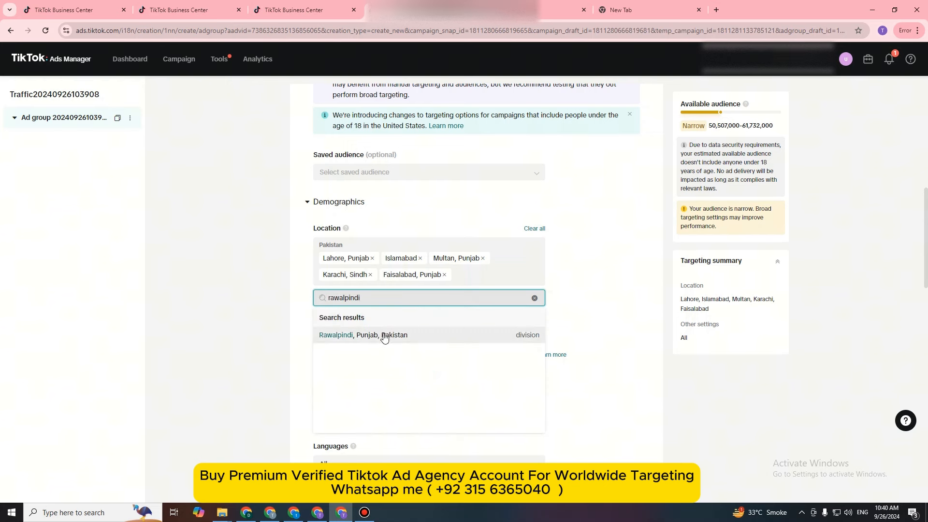
click(385, 336)
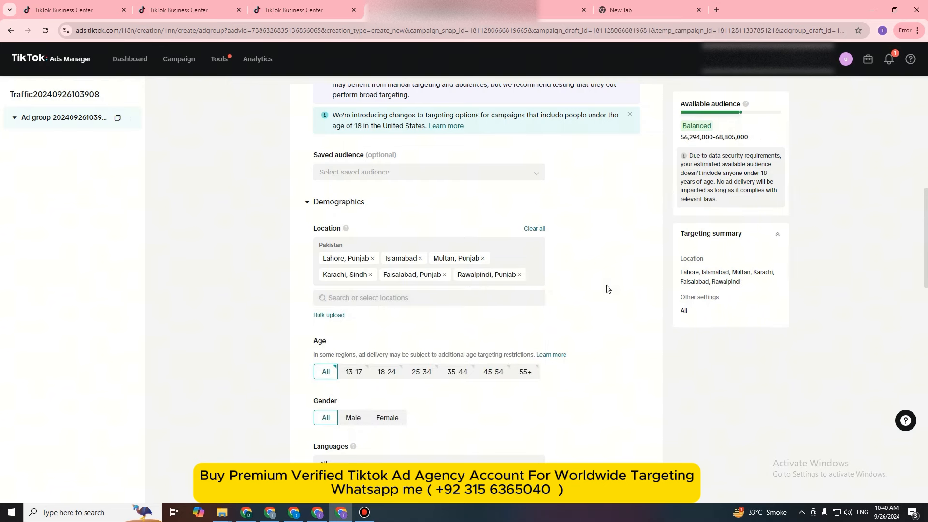
drag(232, 239, 611, 280)
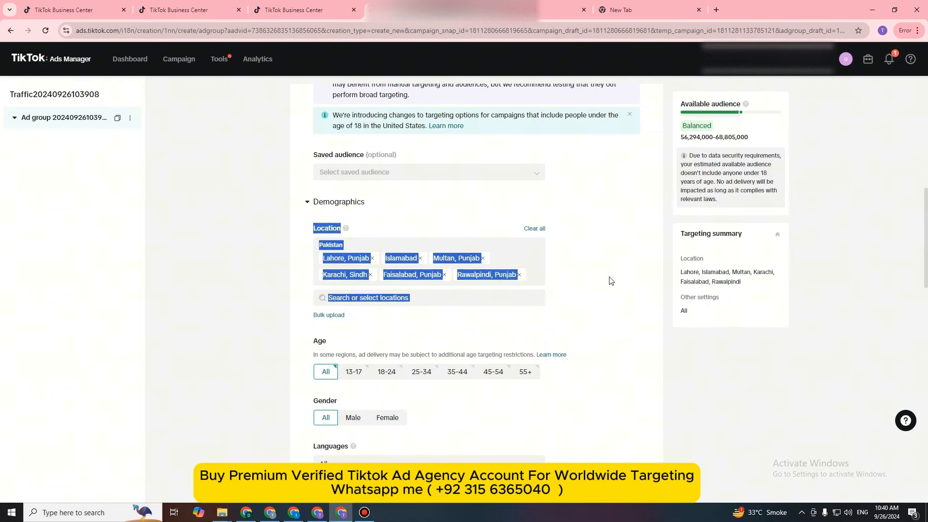
click(610, 280)
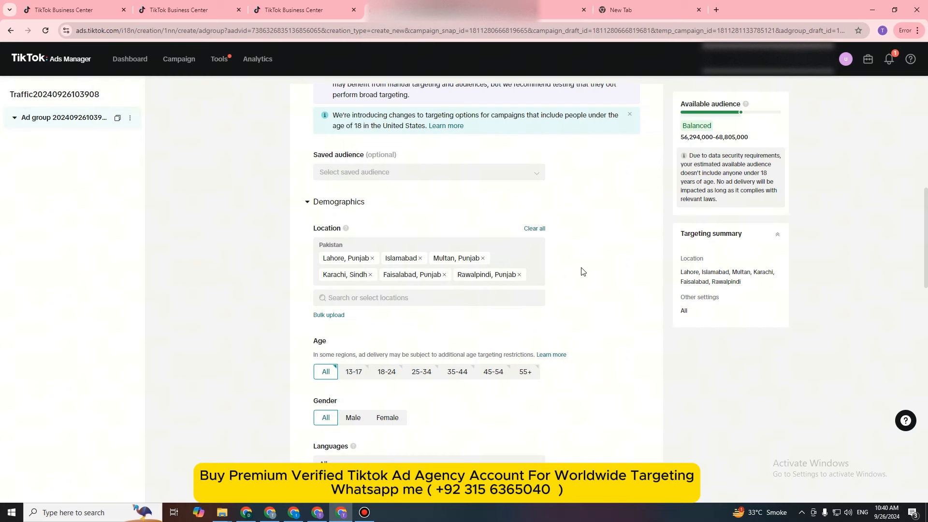
Step: Limit the ad group's age targeting to the 13-17, 18-24, 25-34 and 35-44 groups
scroll(588, 315, down, 2)
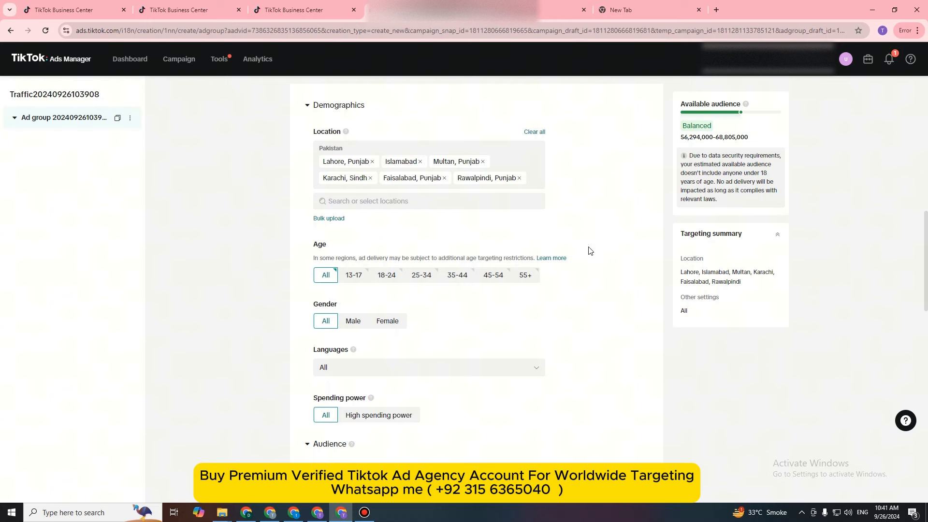
click(353, 275)
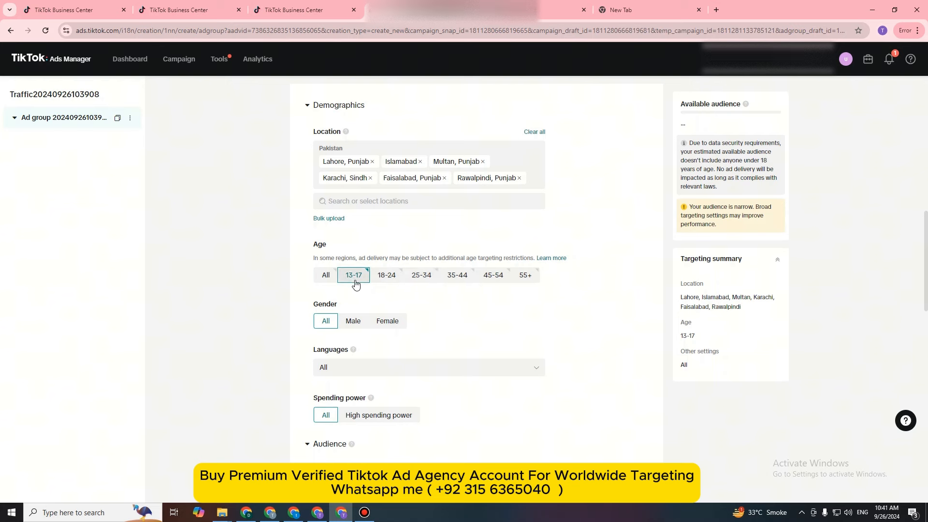
click(422, 279)
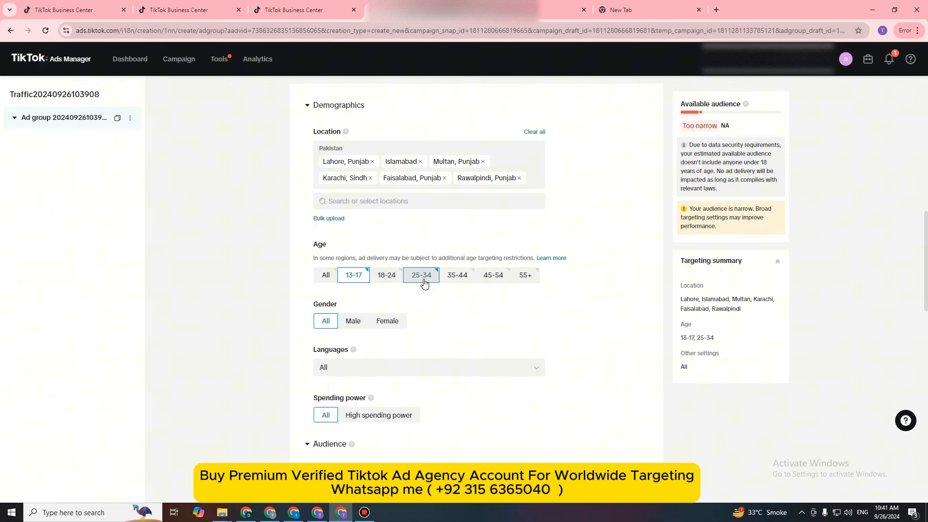
click(422, 277)
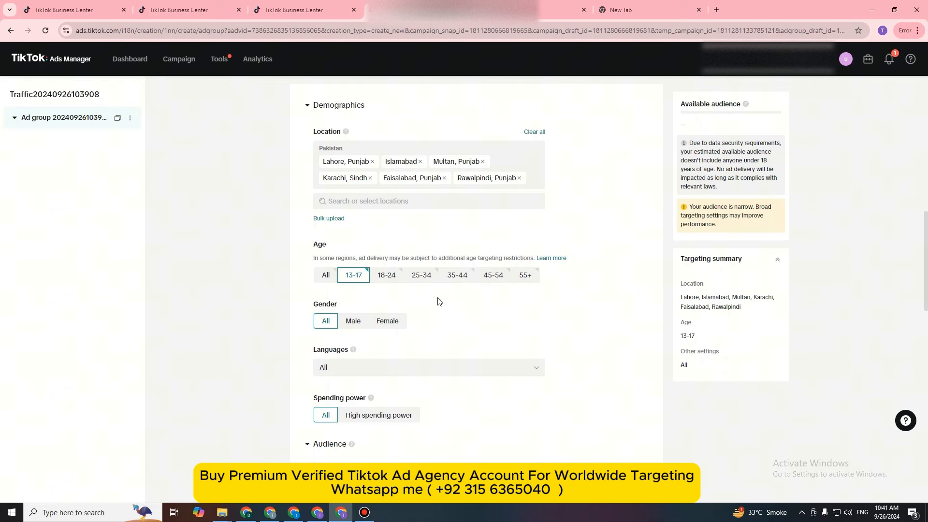
click(391, 280)
click(419, 280)
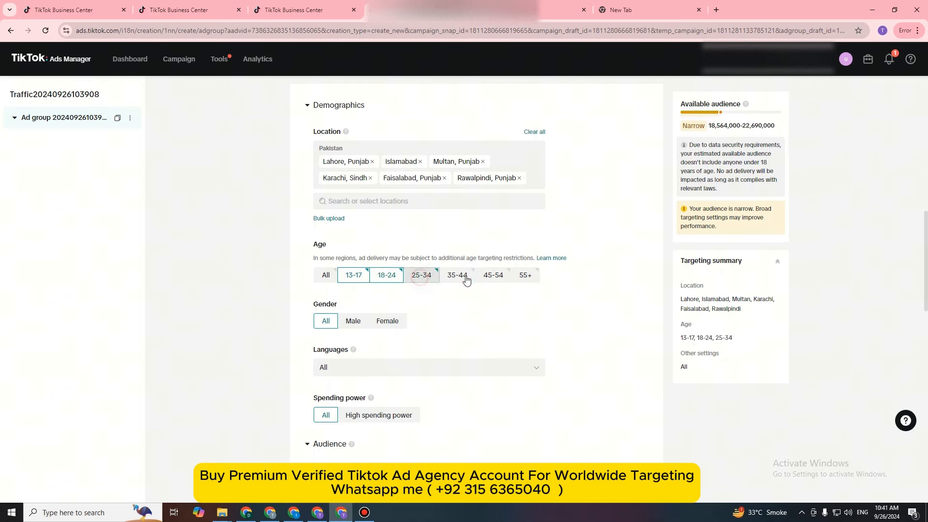
click(459, 278)
click(351, 284)
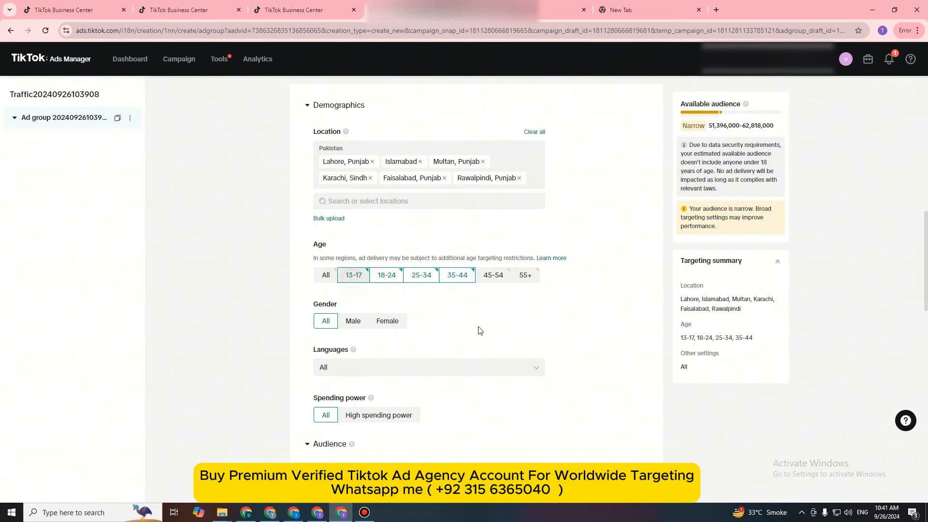